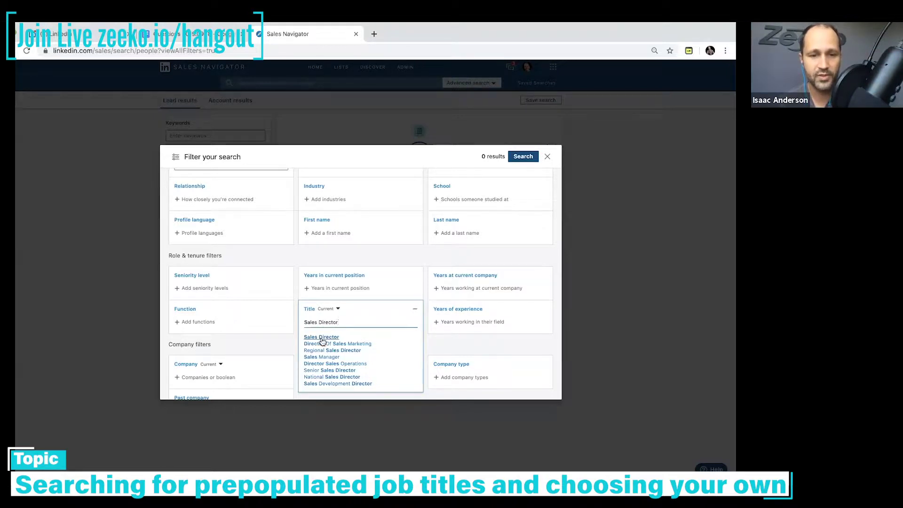
- Browse the suggested titles for Sales Director, and try the Title filter with the phrase in quotation marks as "Sales Director"
scroll(322, 349, "down", 3)
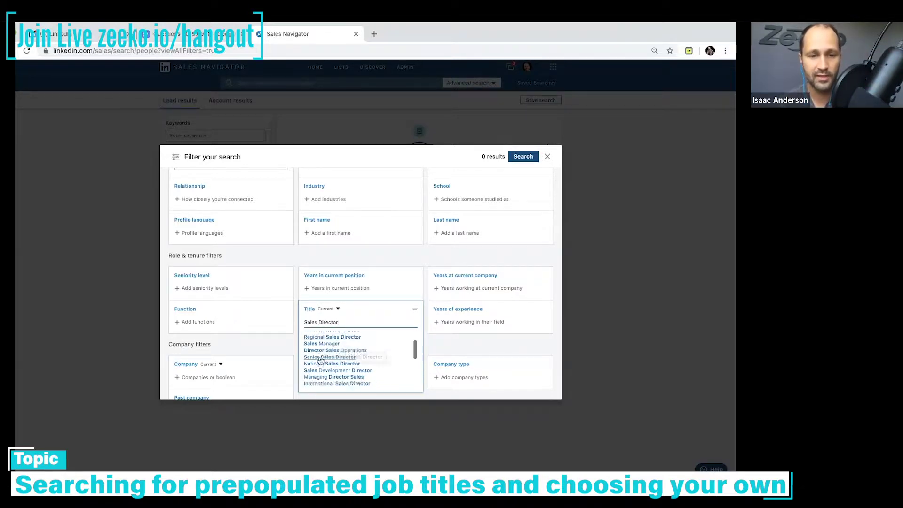
scroll(320, 360, "up", 2)
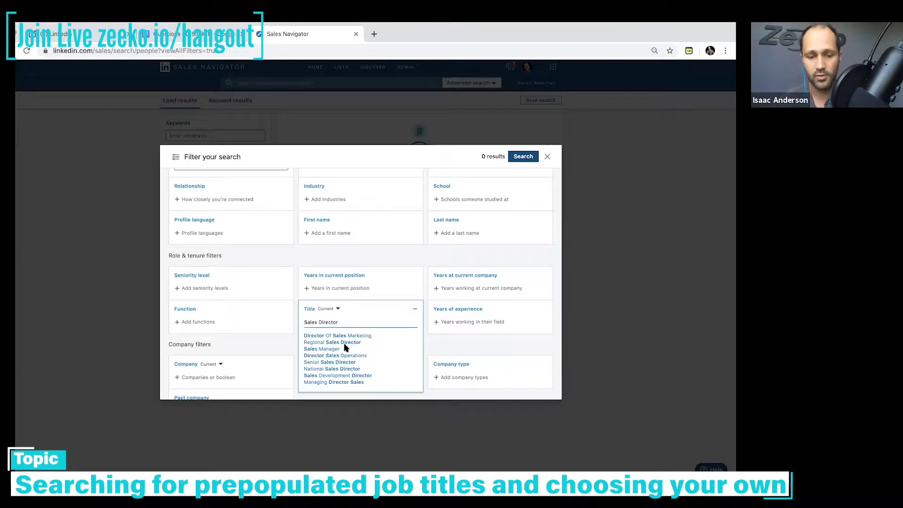
type("\"")
key("super+Right")
type("\"")
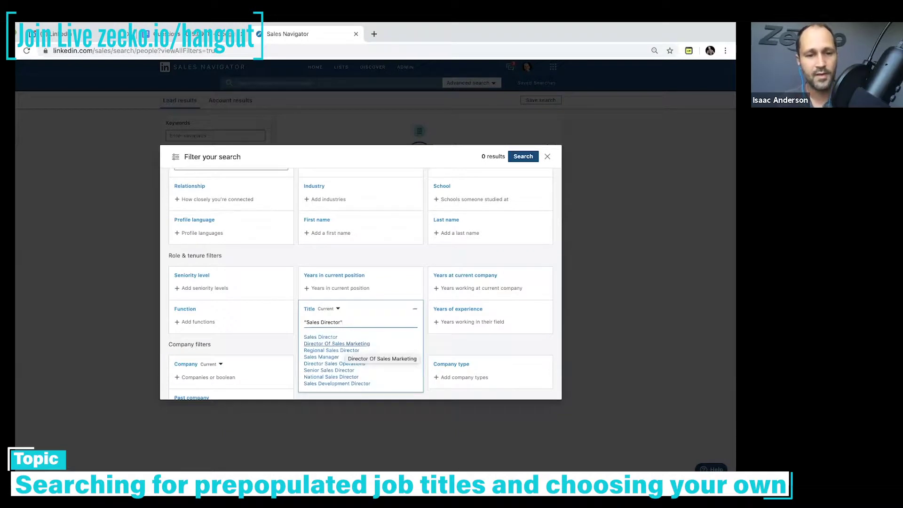
left_click(317, 257)
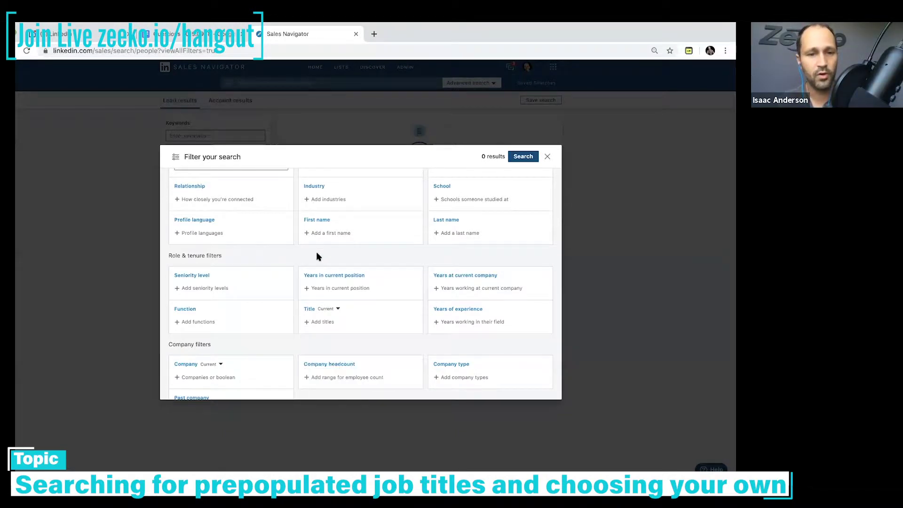
- Examine the predefined options offered by the Function, Seniority level and Title filters
left_click(196, 324)
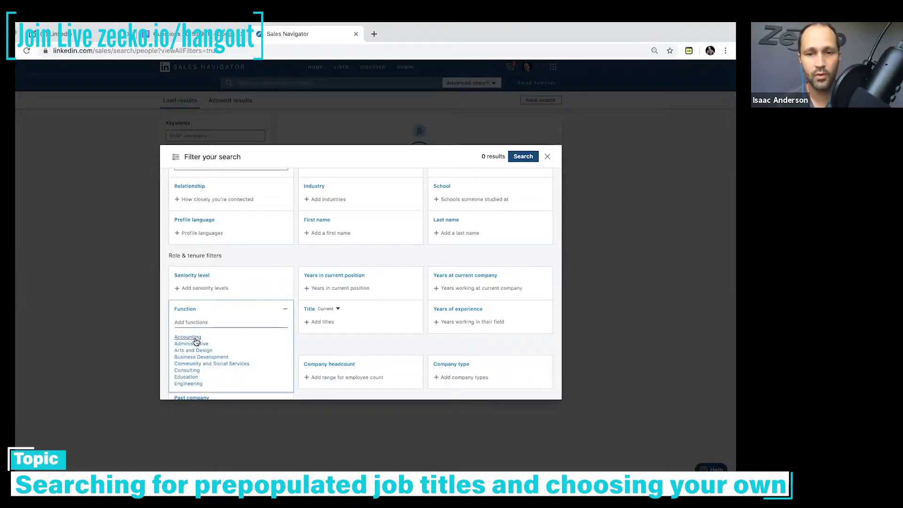
scroll(500, 258, "down", 1)
scroll(502, 259, "down", 2)
scroll(501, 258, "up", 4)
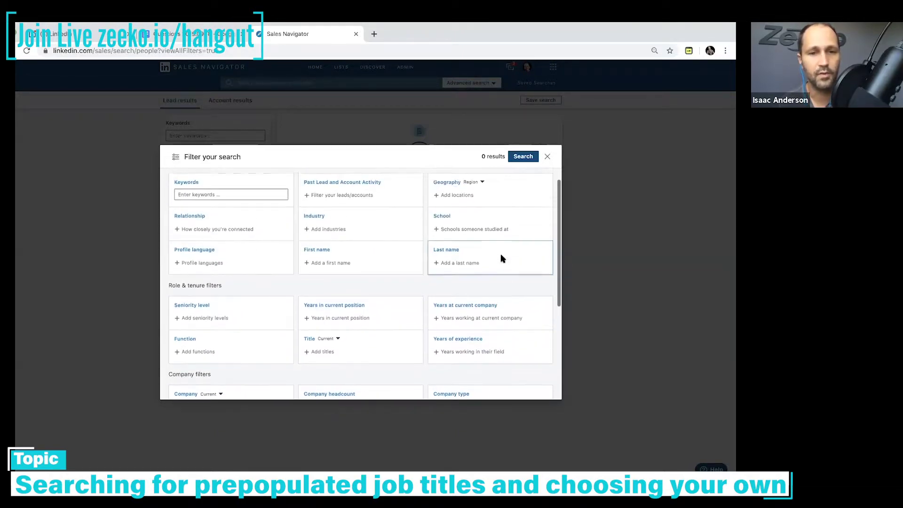
scroll(501, 258, "up", 1)
scroll(502, 259, "down", 2)
scroll(501, 258, "down", 3)
left_click(222, 235)
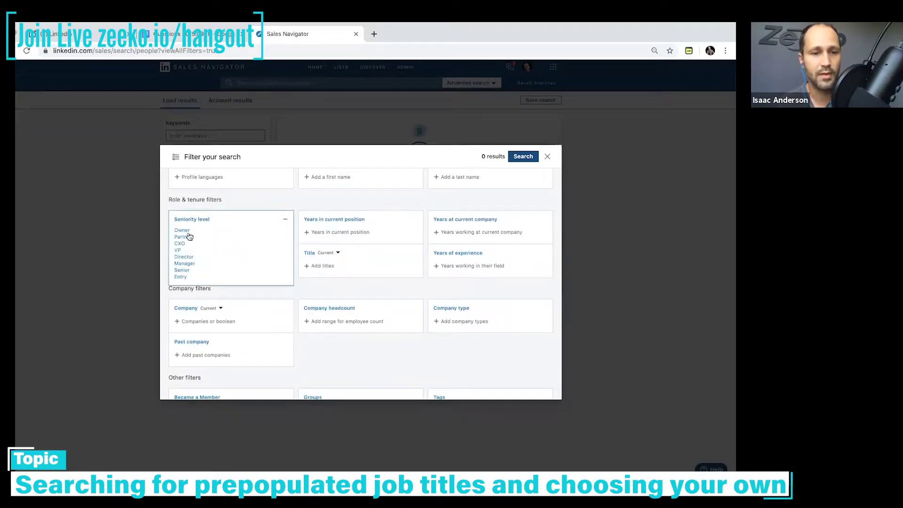
left_click(339, 293)
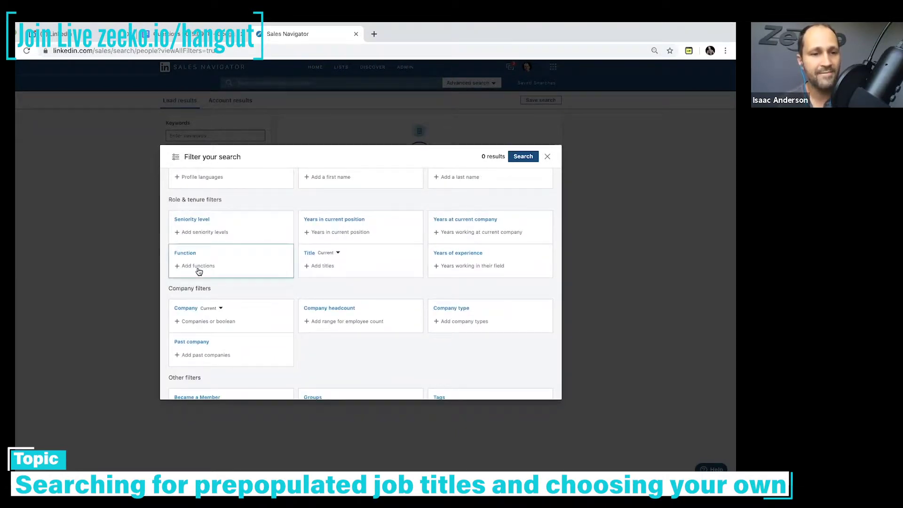
left_click(198, 268)
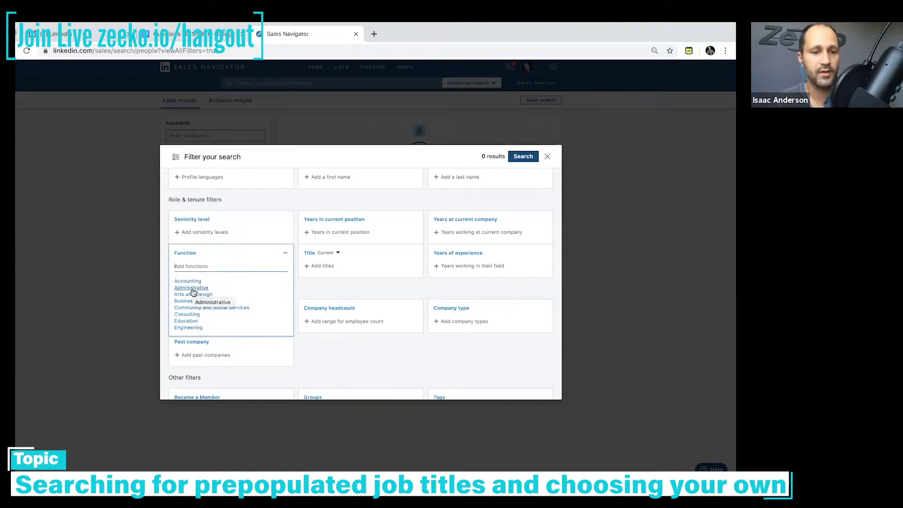
scroll(193, 292, "down", 2)
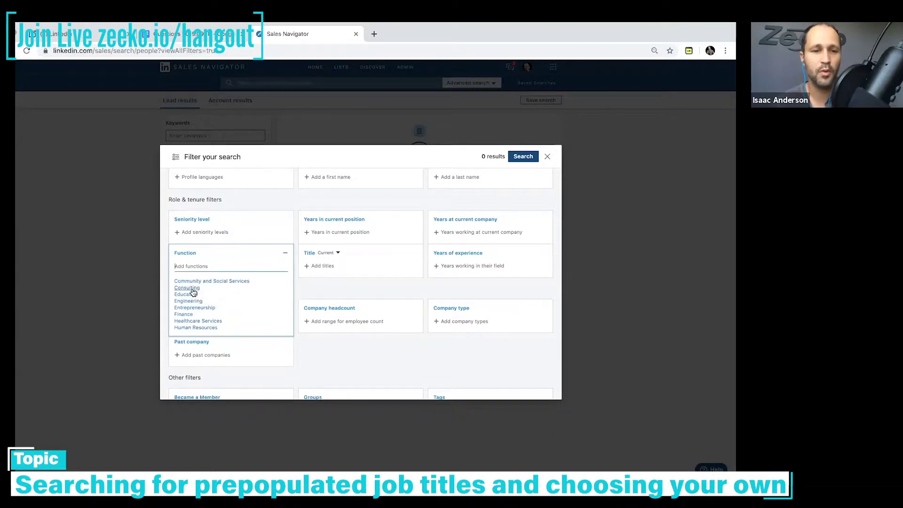
left_click(323, 266)
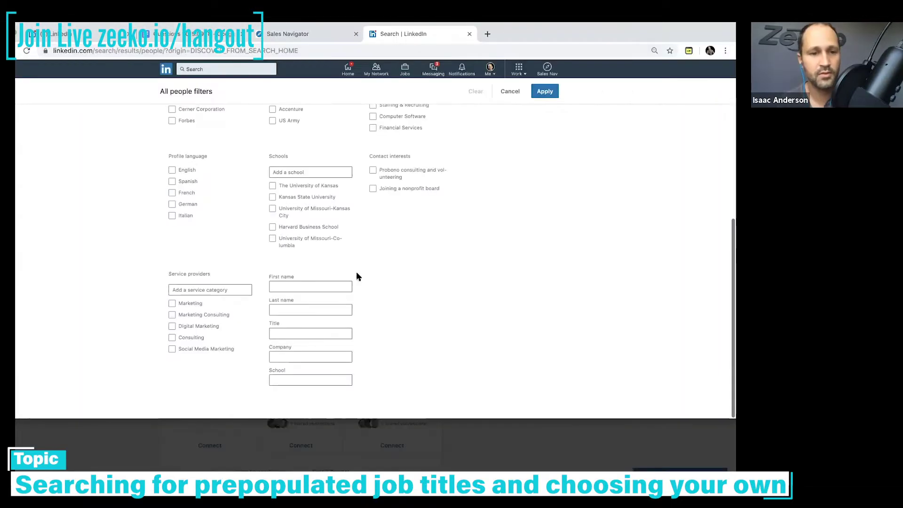
- In LinkedIn's regular people search filters, enter the custom title "choose what you want" in quotation marks
left_click(283, 334)
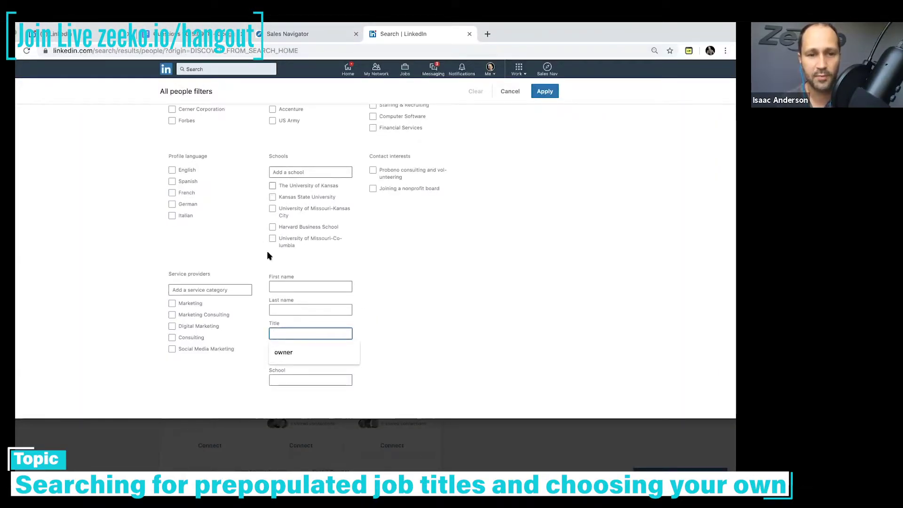
scroll(420, 286, "up", 1)
scroll(420, 287, "up", 2)
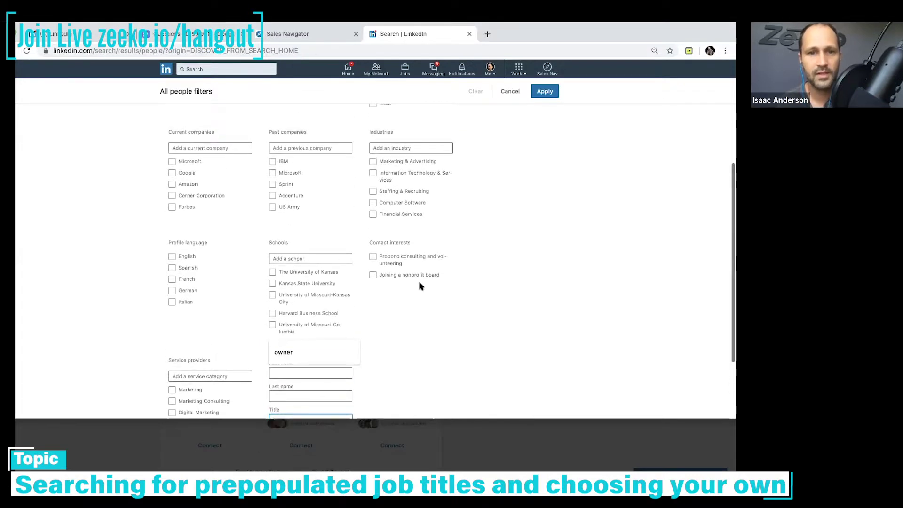
scroll(420, 169, "down", 3)
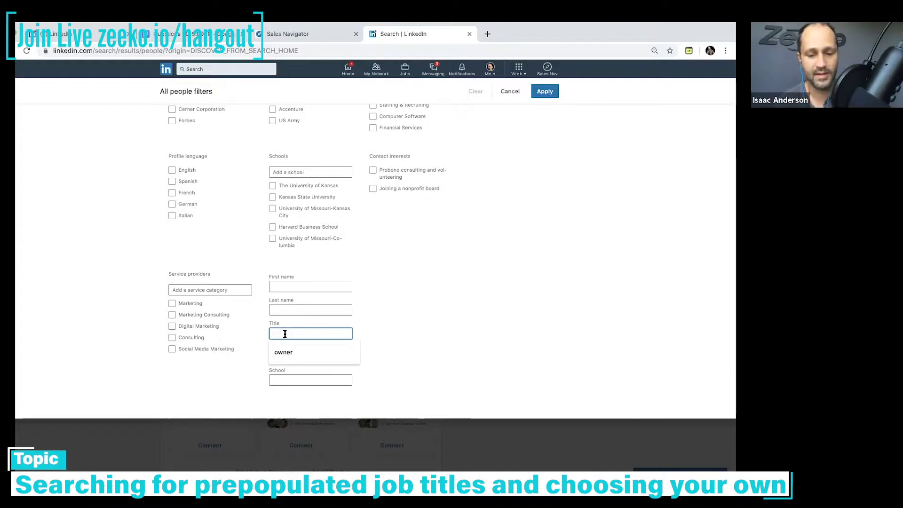
type("\"")
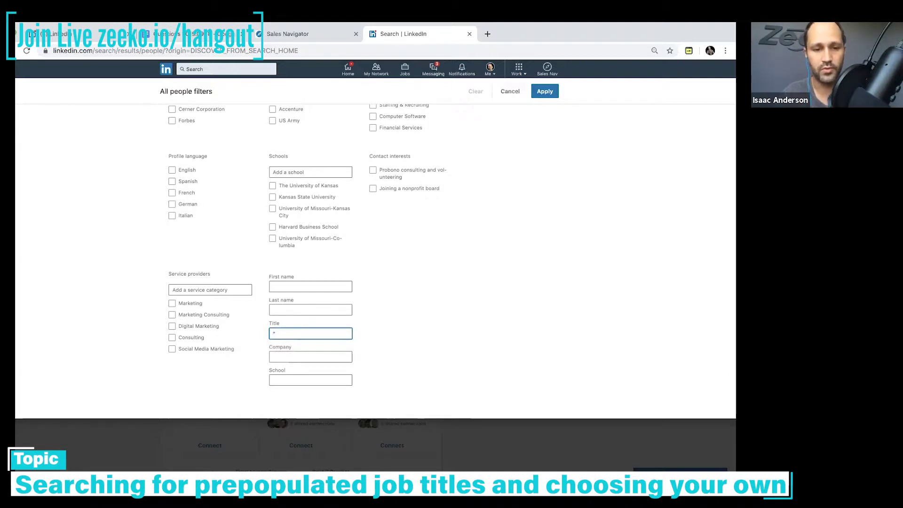
type("choose ")
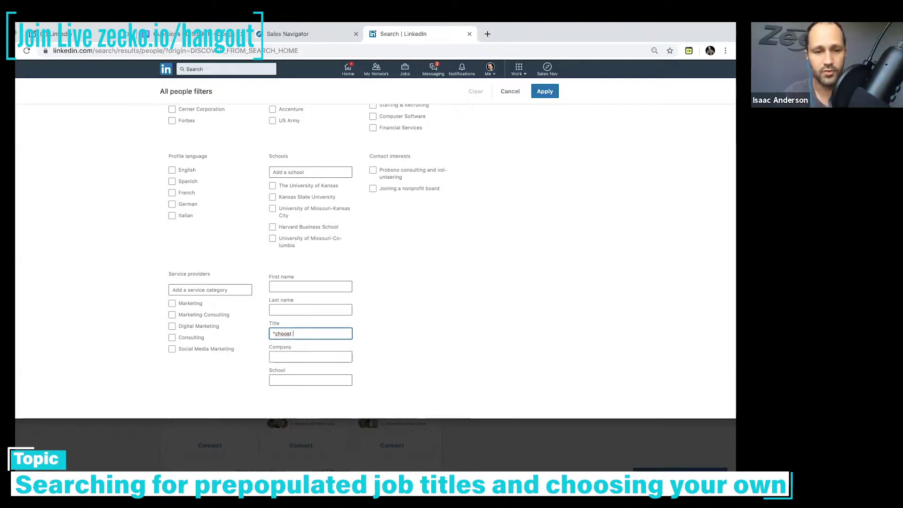
type("what you want\"")
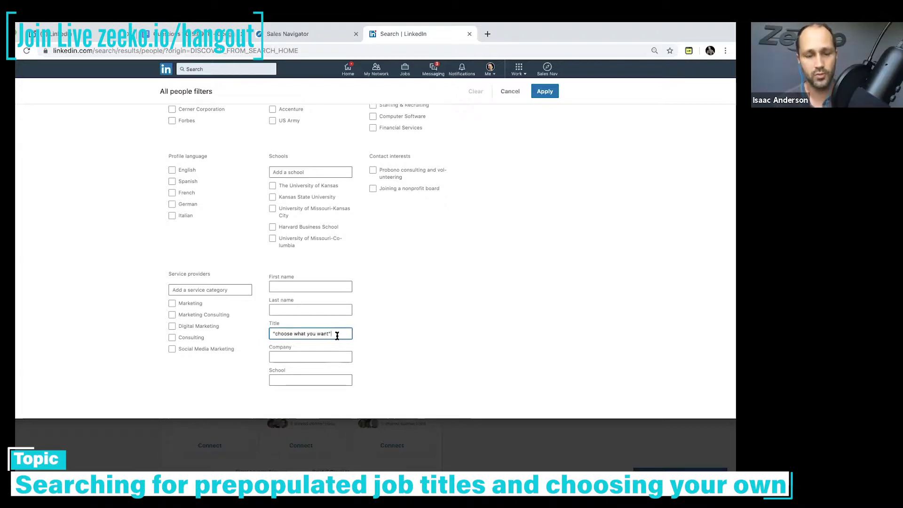
- Switch back to Sales Navigator, include the suggested title Director Sales Operations and run the lead search
key("ctrl+shift+Tab")
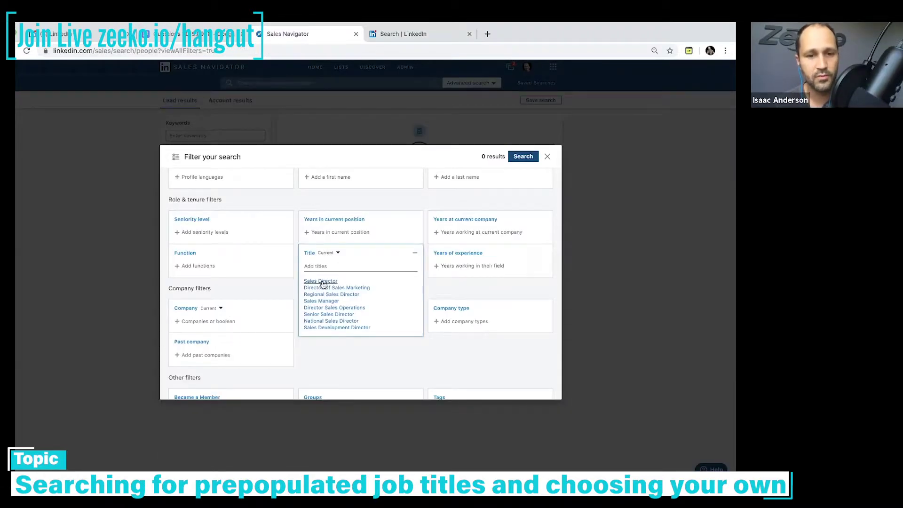
left_click(319, 308)
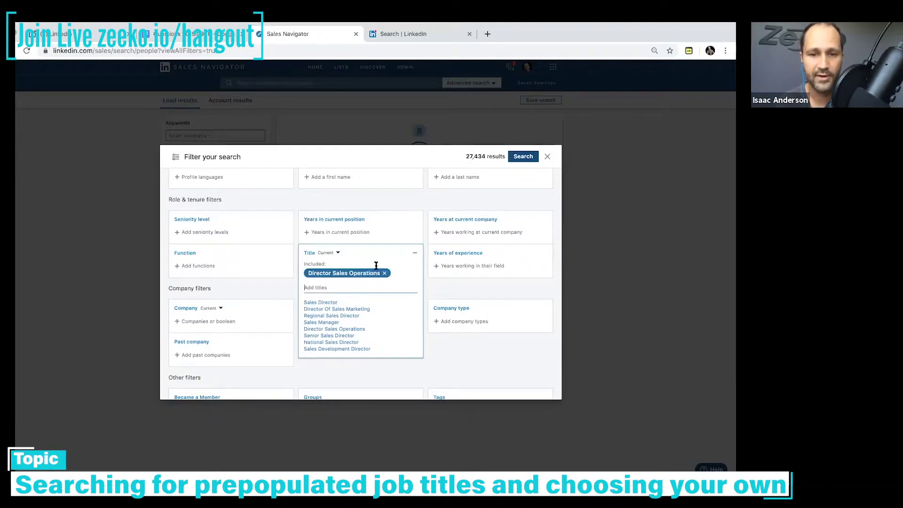
left_click(524, 156)
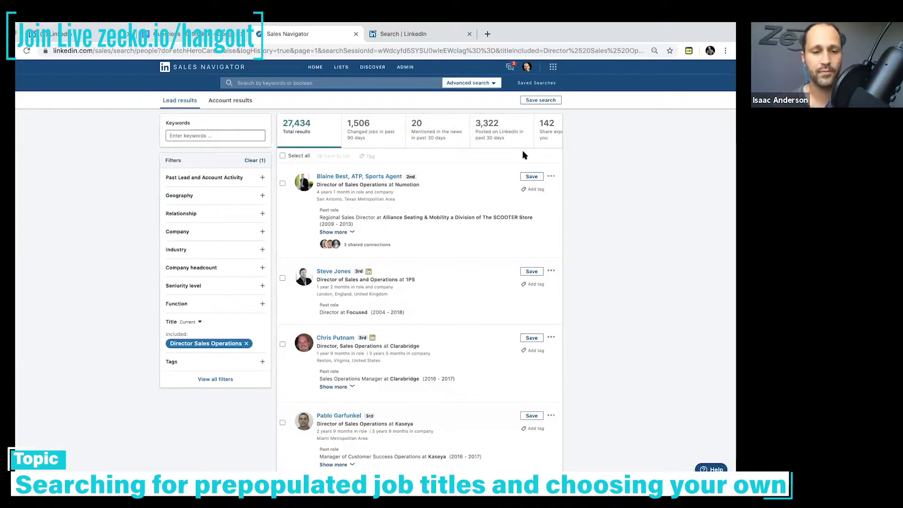
- Narrow the lead results to the Human Resources function and look through the listed leads
left_click(256, 345)
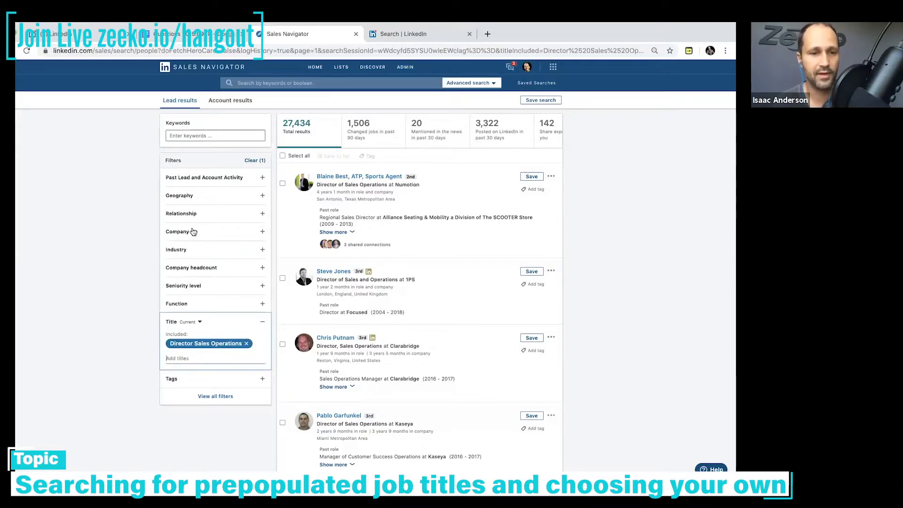
left_click(181, 303)
scroll(185, 346, "down", 3)
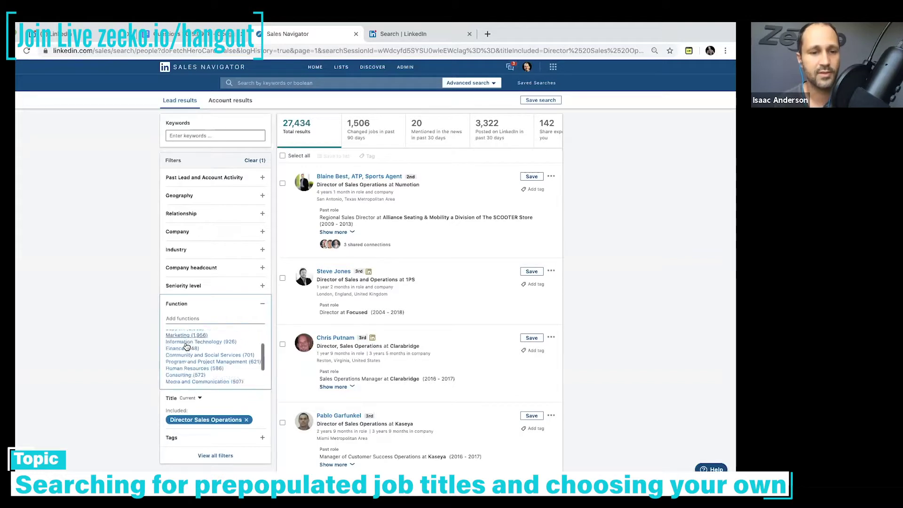
scroll(186, 347, "down", 1)
left_click(182, 358)
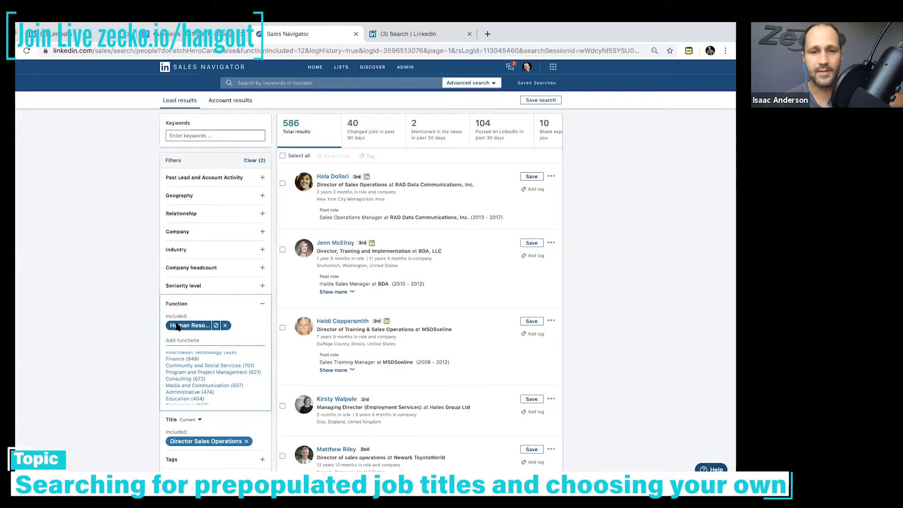
scroll(436, 228, "down", 7)
scroll(438, 226, "down", 4)
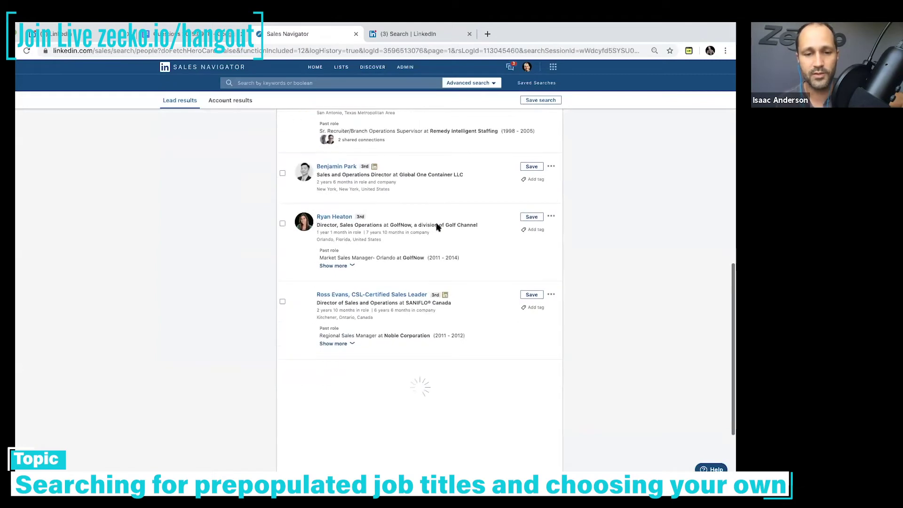
scroll(438, 226, "up", 12)
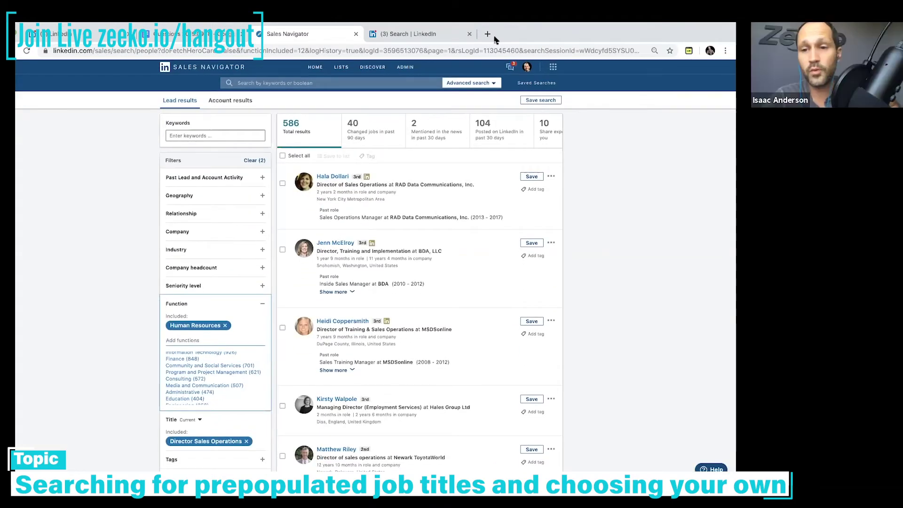